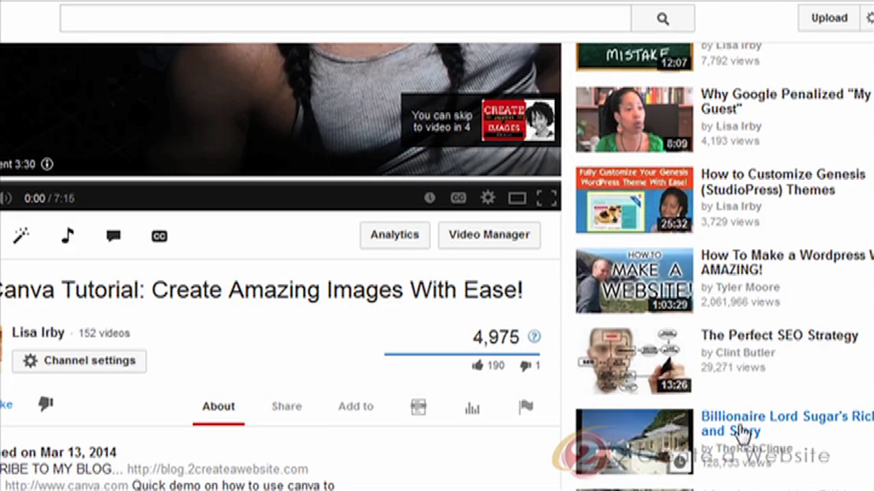
# Step: Open the annotations editor for the Canva tutorial video, add a Note annotation and enlarge it over the pink badge
pyautogui.click(116, 235)
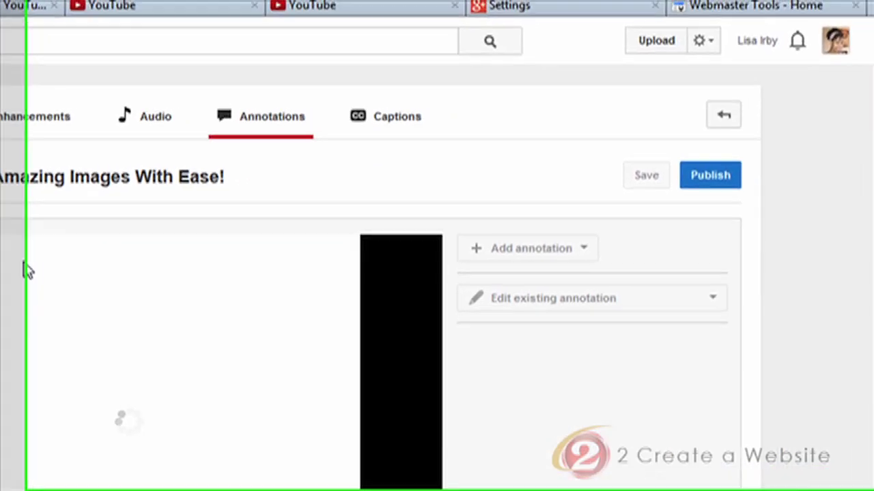
pyautogui.scroll(-3, 437, 273)
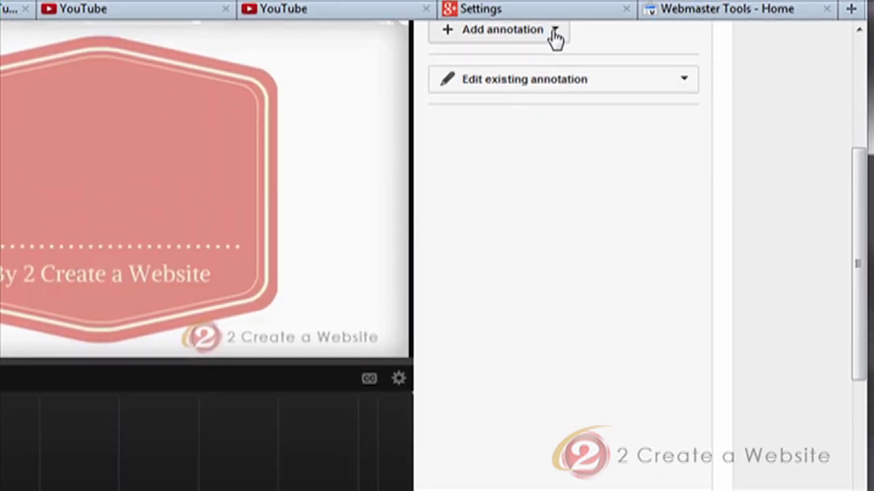
pyautogui.click(556, 33)
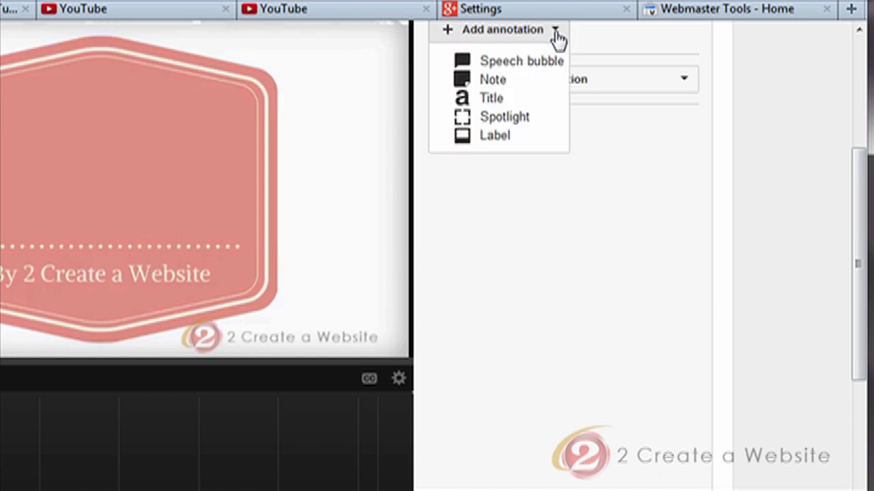
pyautogui.click(493, 81)
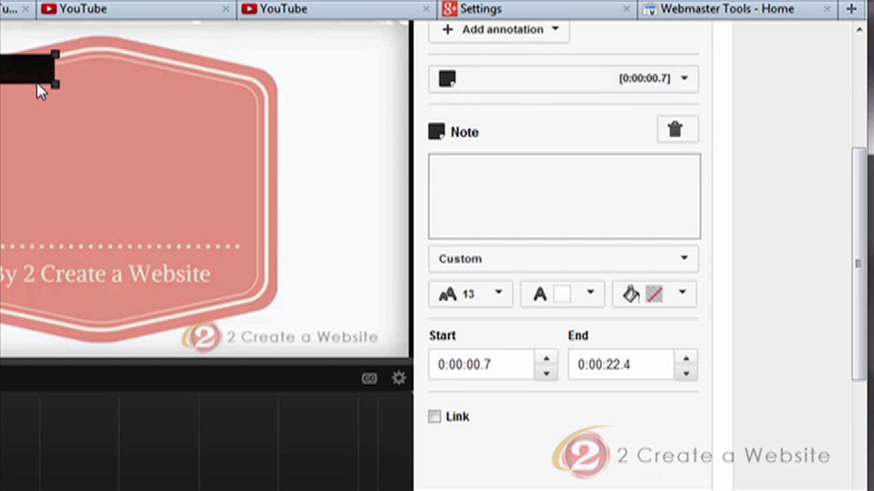
pyautogui.moveTo(37, 81); pyautogui.dragTo(140, 177)
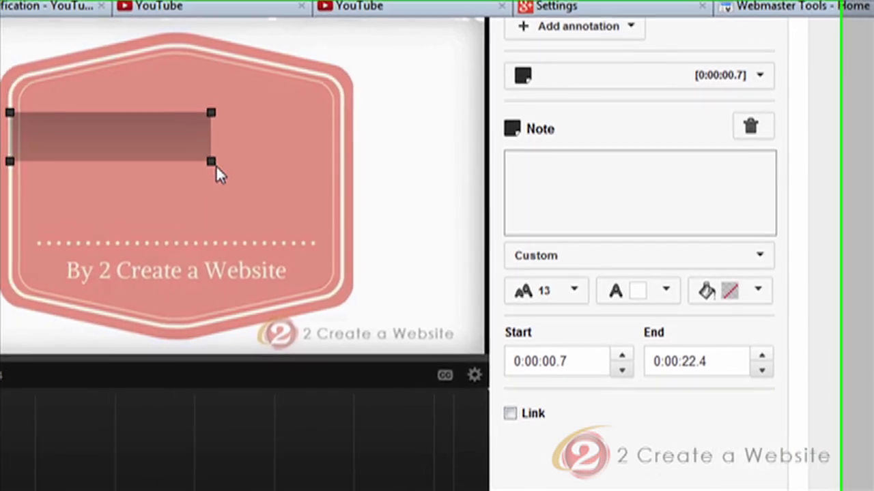
pyautogui.moveTo(216, 166); pyautogui.dragTo(270, 209)
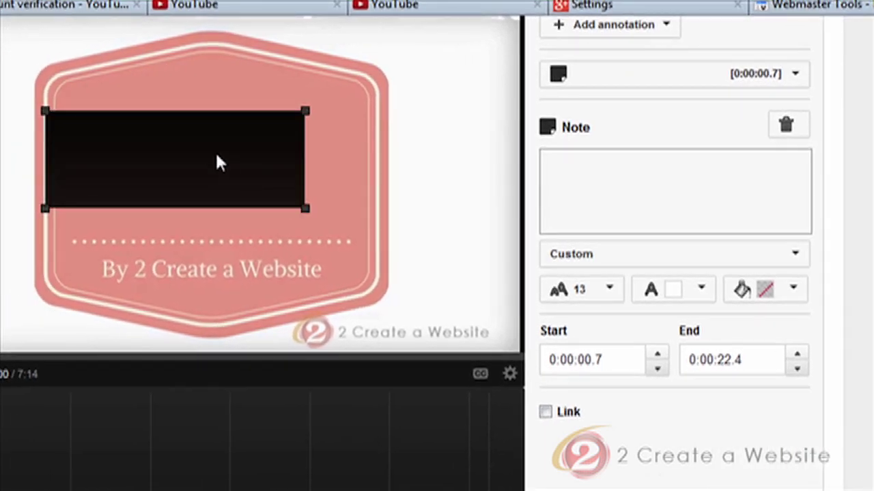
# Step: Enter "CLICK HERE TO SUBSCRIBE" as the note's text and set its font size to 28
pyautogui.click(620, 172)
pyautogui.write('CLICK')
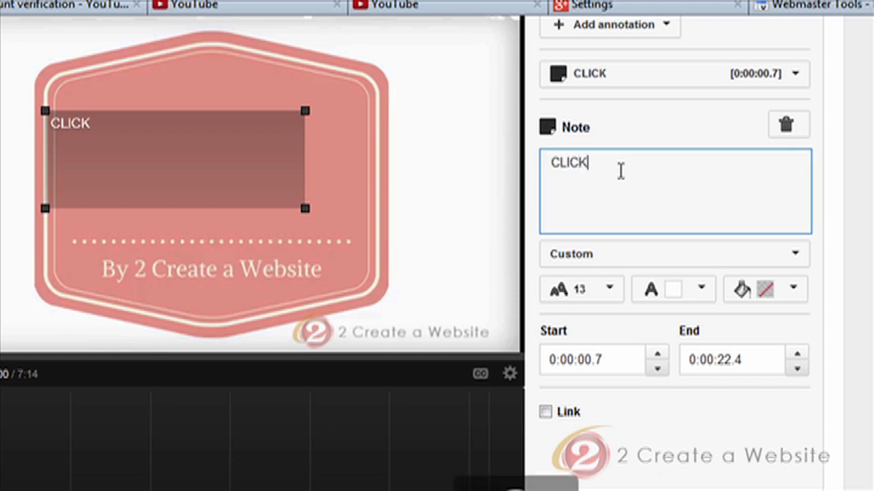
pyautogui.write(' HERE TO SUBSCRIBE')
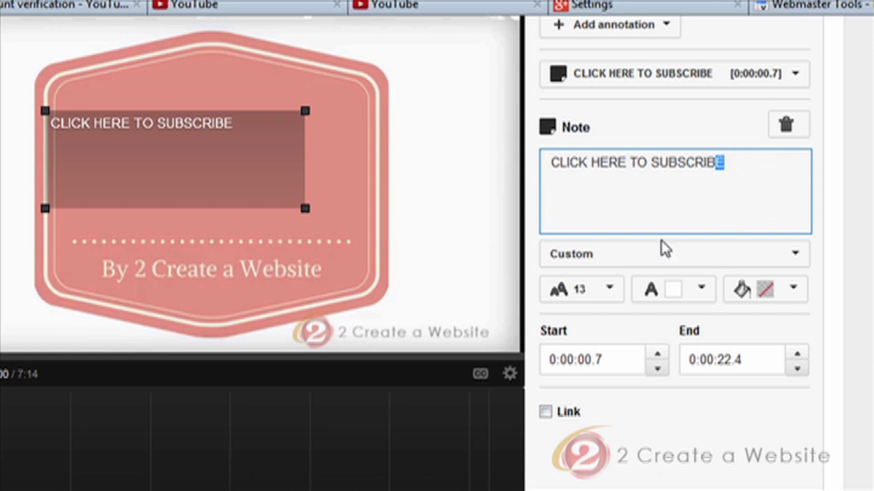
pyautogui.click(620, 308)
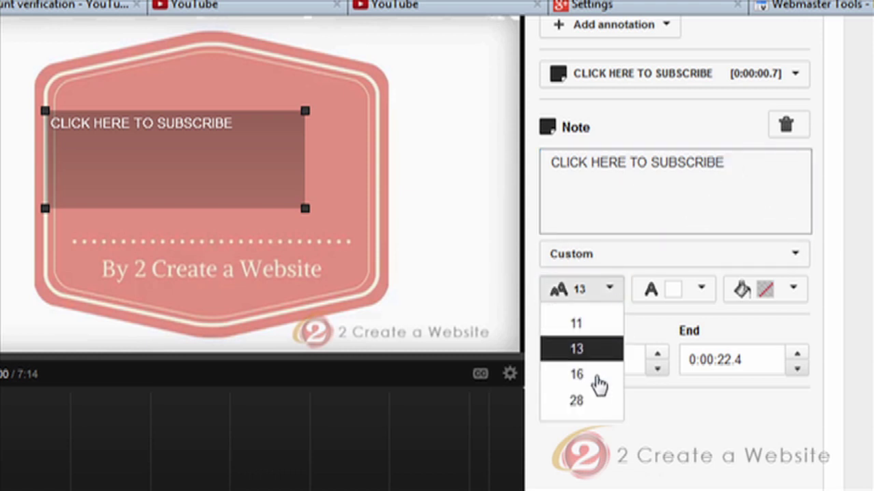
pyautogui.click(587, 400)
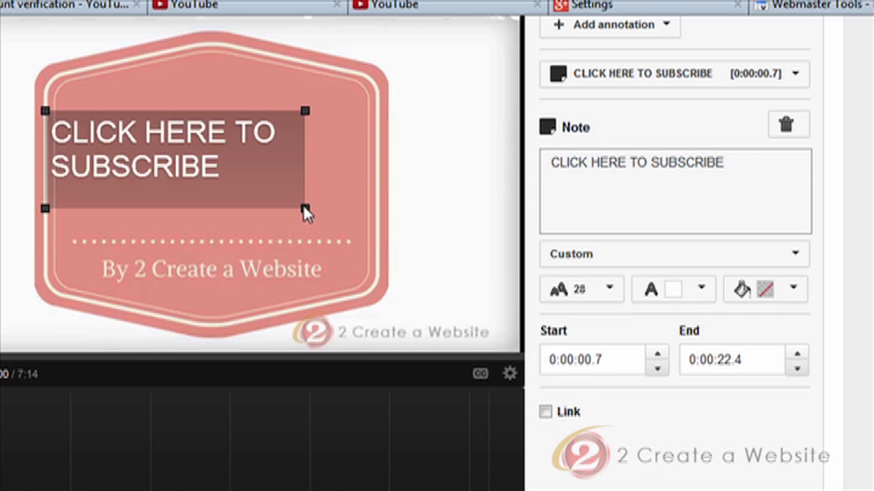
# Step: Widen and flatten the note, centre it on the badge above the dotted line, and give it a blue-violet background
pyautogui.moveTo(303, 207); pyautogui.dragTo(346, 189)
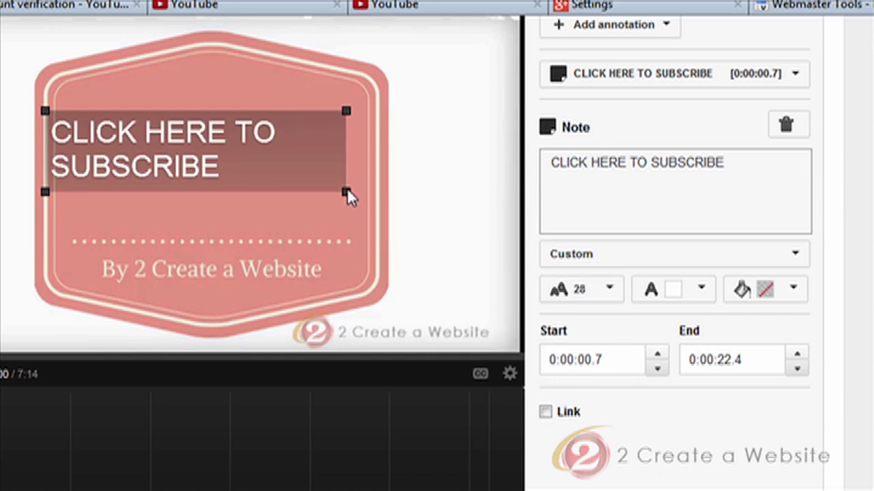
pyautogui.moveTo(240, 153)
pyautogui.mouseDown()
pyautogui.moveTo(258, 161)
pyautogui.moveTo(248, 163)
pyautogui.mouseUp()
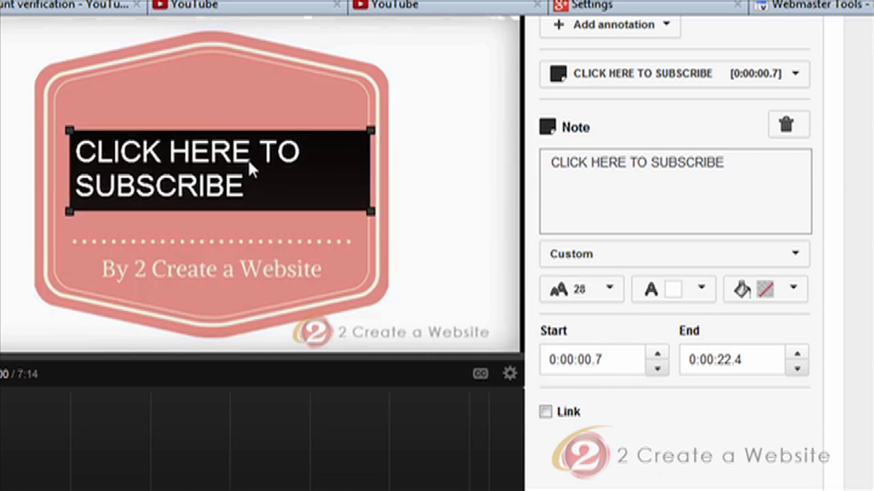
pyautogui.click(794, 290)
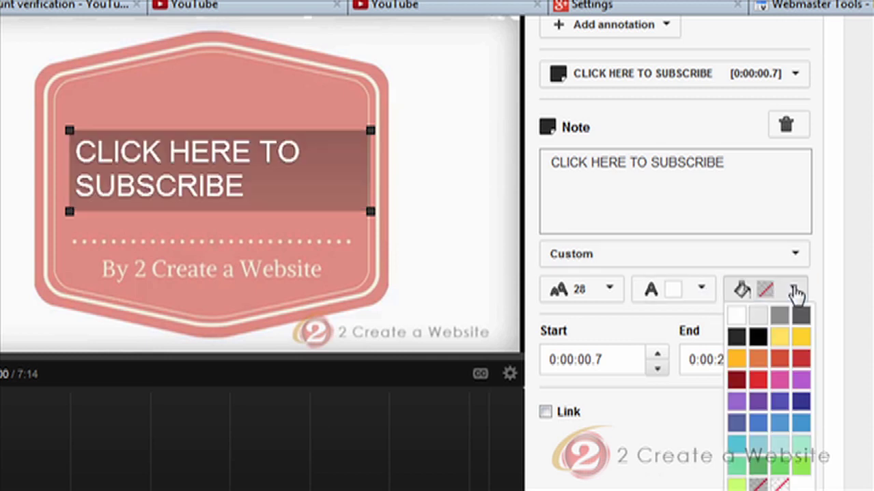
pyautogui.click(780, 404)
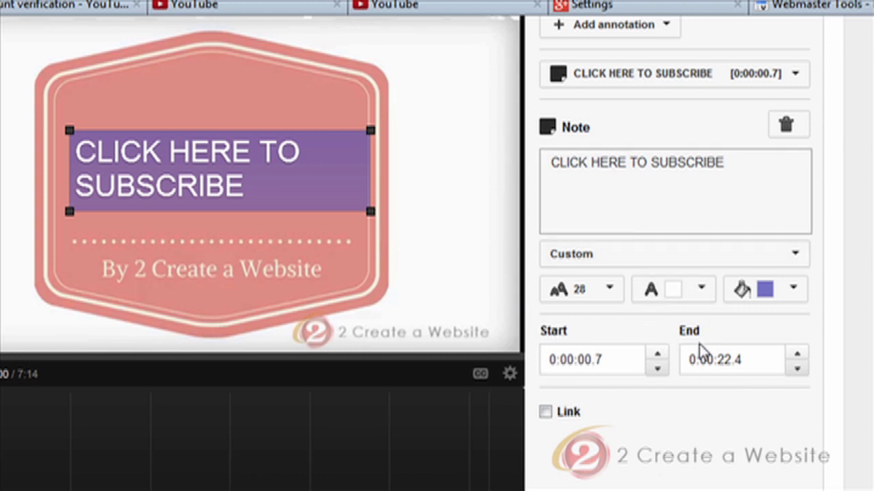
pyautogui.click(545, 412)
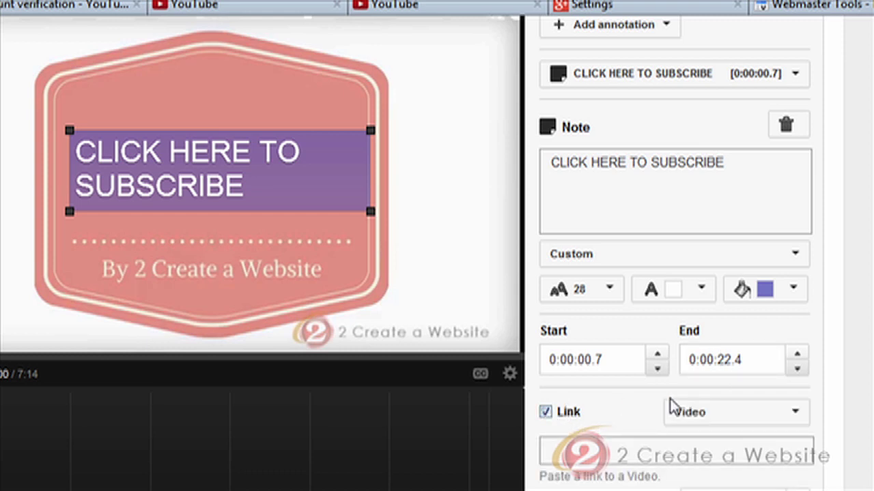
pyautogui.scroll(-3, 671, 407)
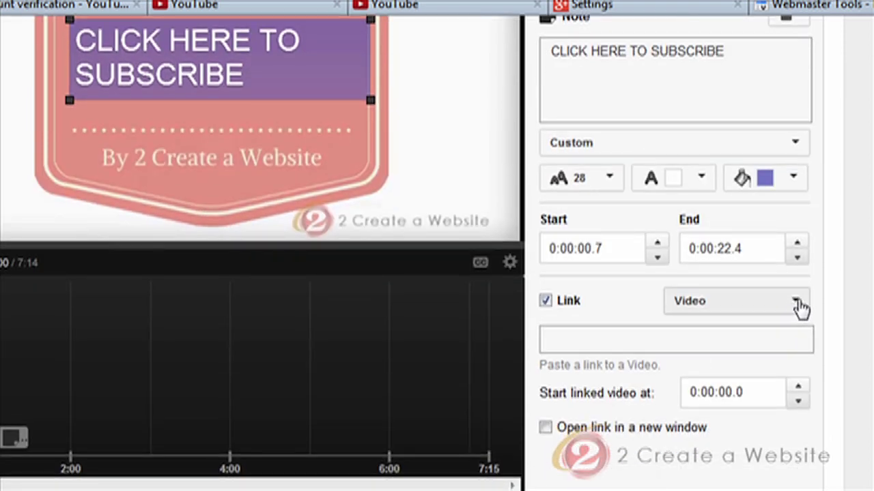
pyautogui.click(797, 303)
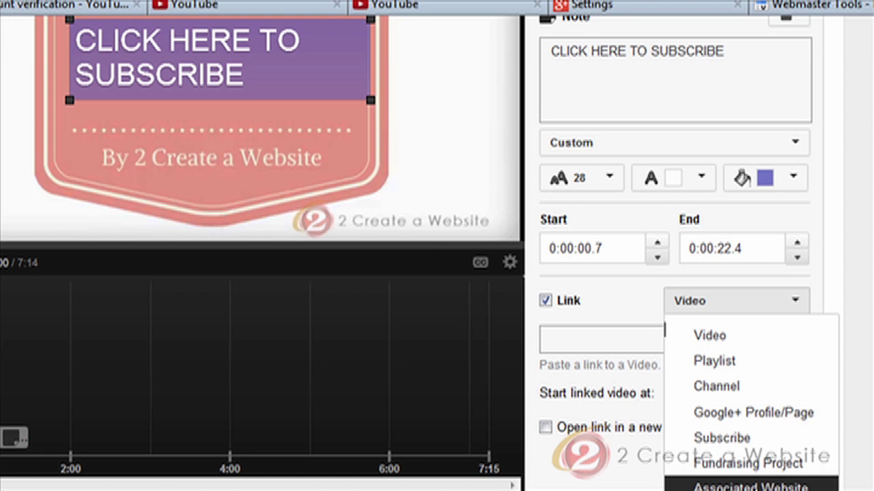
pyautogui.click(758, 486)
pyautogui.click(592, 339)
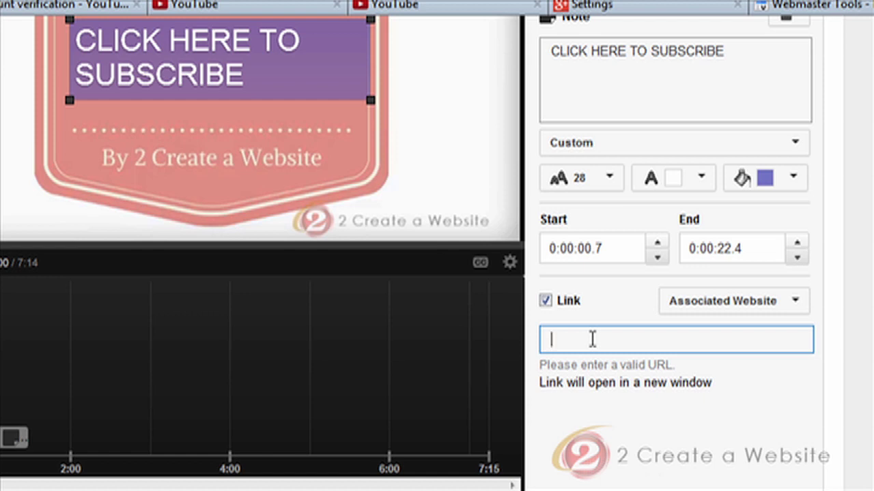
pyautogui.write('http://www.')
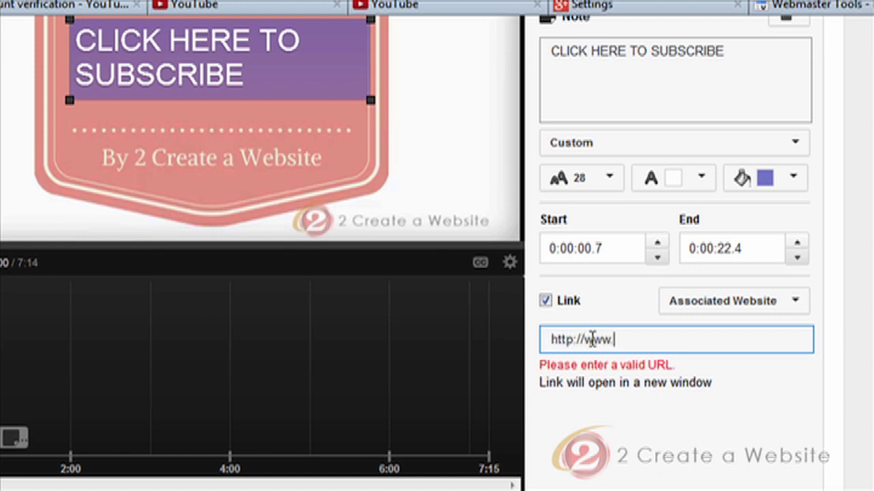
pyautogui.write('2createawebsite.')
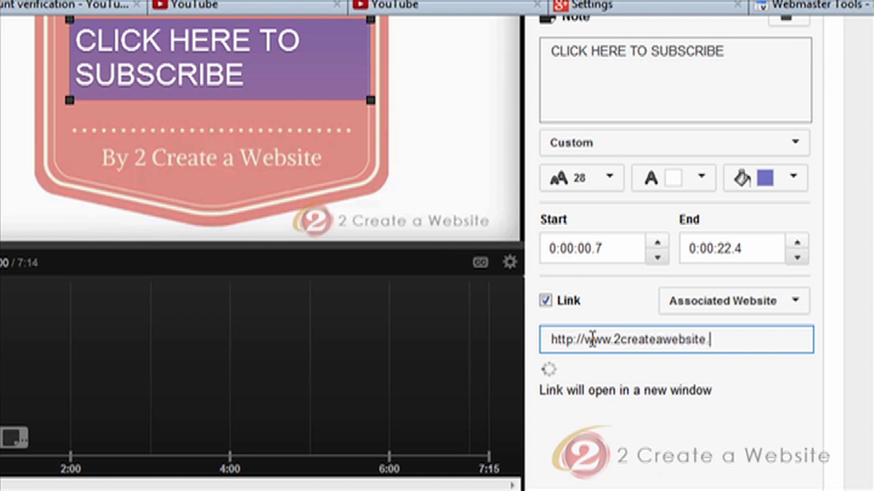
pyautogui.write('com/sybs')
pyautogui.press('BackSpace')
pyautogui.press('BackSpace')
pyautogui.press('BackSpace')
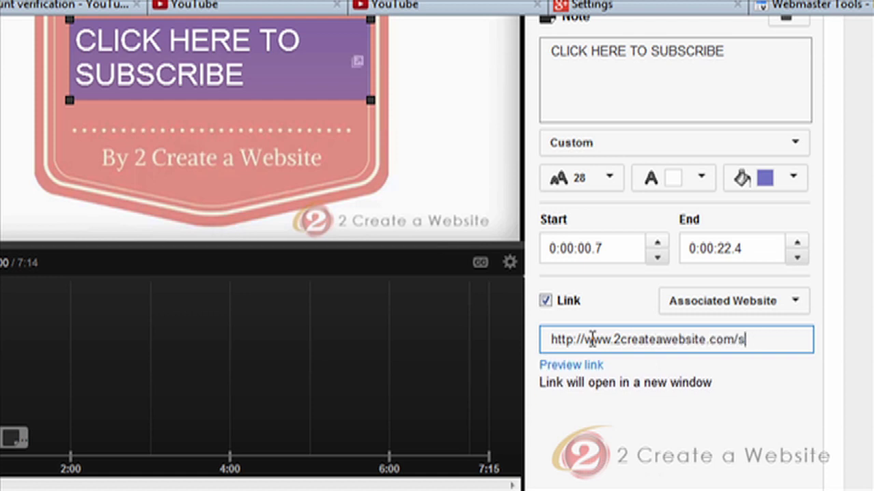
pyautogui.write('ubscribe')
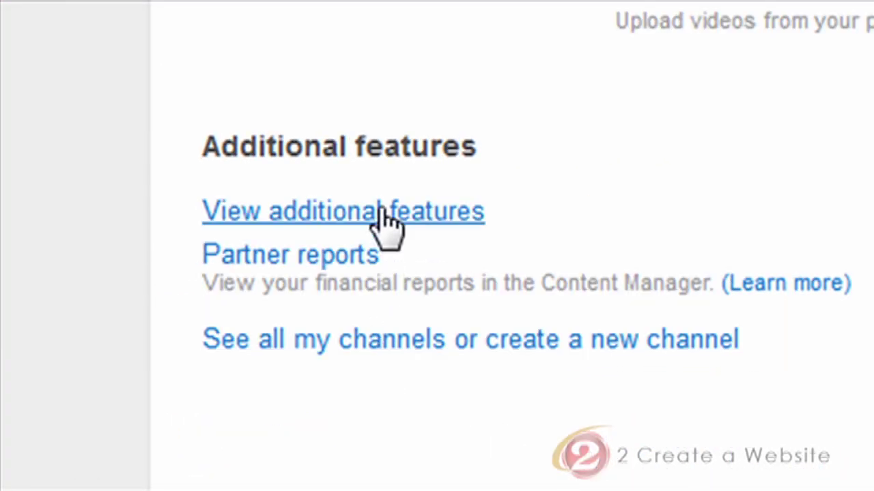
# Step: Open the channel's additional features and its Advanced settings to examine the associated website entry
pyautogui.click(389, 218)
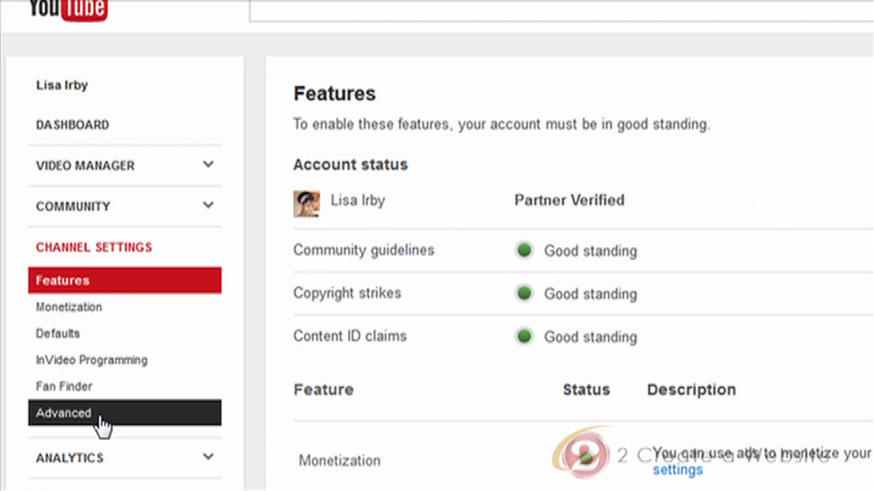
pyautogui.click(67, 414)
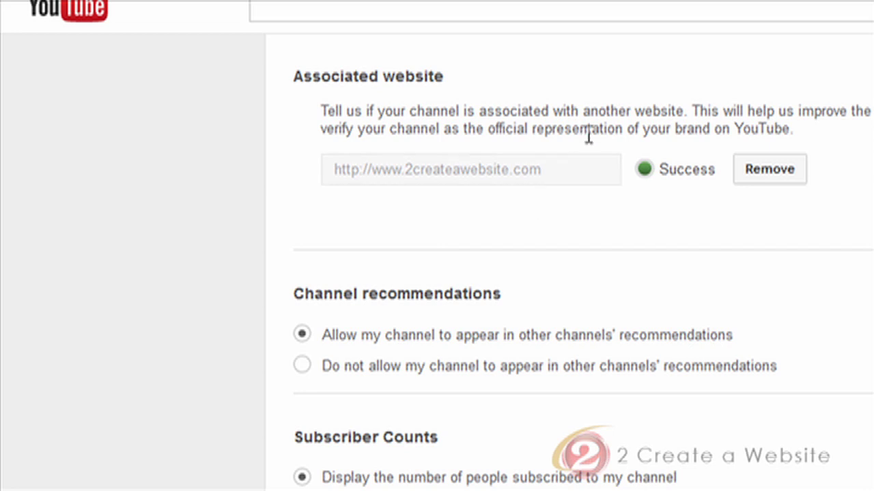
# Step: Return to the Canva tutorial video and open its annotations
pyautogui.hotkey('alt', 'Left')
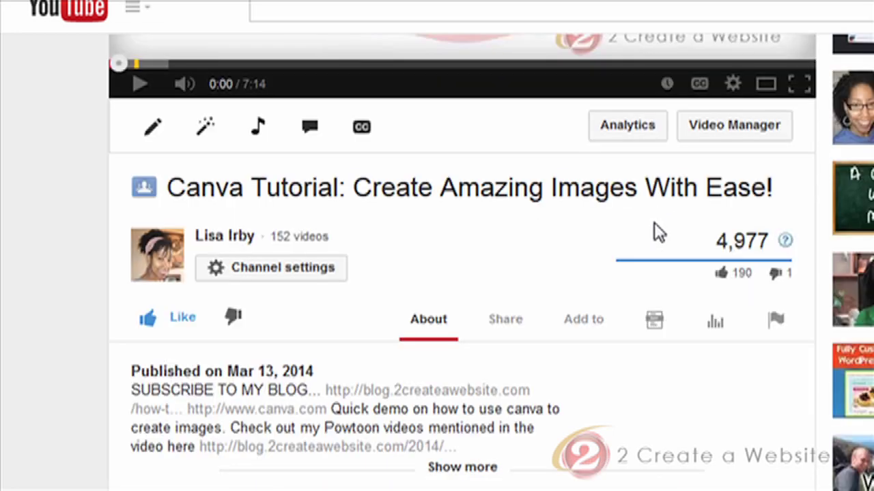
pyautogui.click(311, 134)
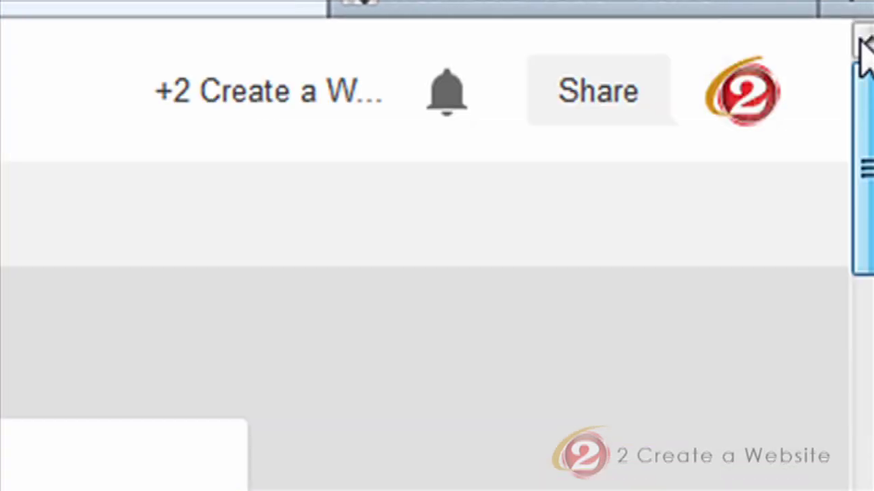
# Step: Open the 2 Create a Website Google+ page's settings and select the page's username under Third-party tools
pyautogui.click(739, 109)
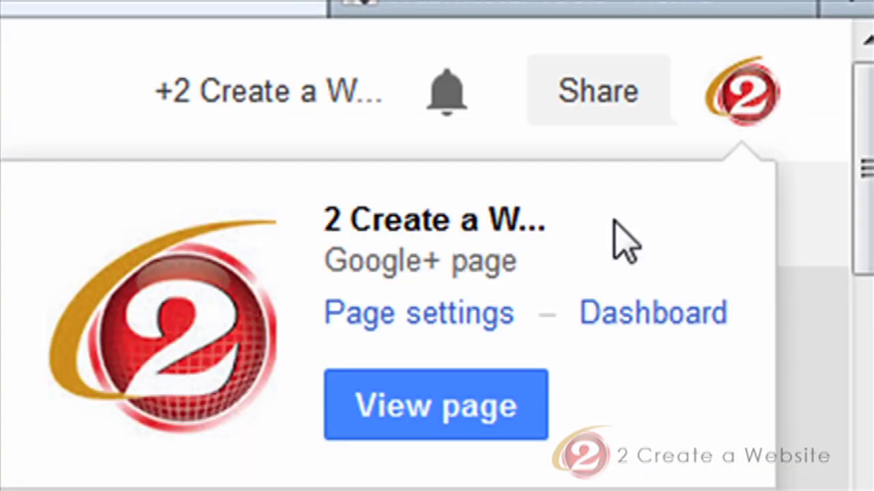
pyautogui.click(403, 314)
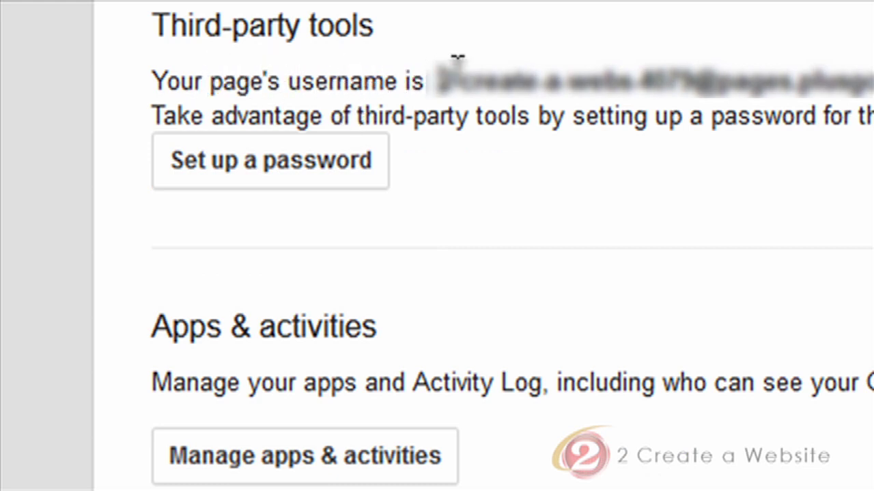
pyautogui.moveTo(457, 58); pyautogui.dragTo(873, 82)
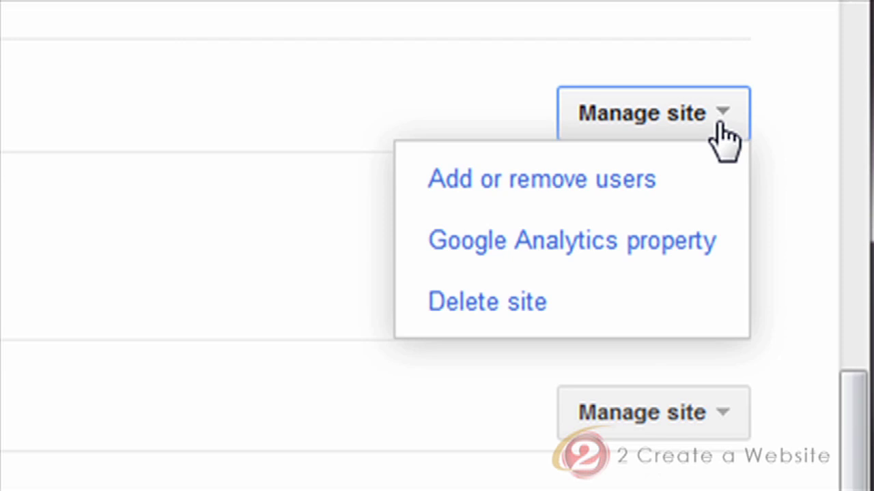
# Step: Open the page for adding or removing the site's users in Webmaster Tools
pyautogui.click(578, 190)
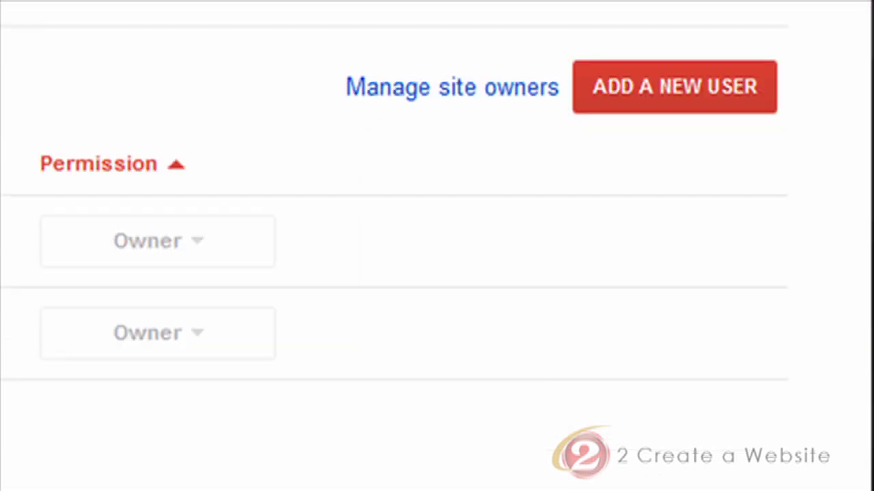